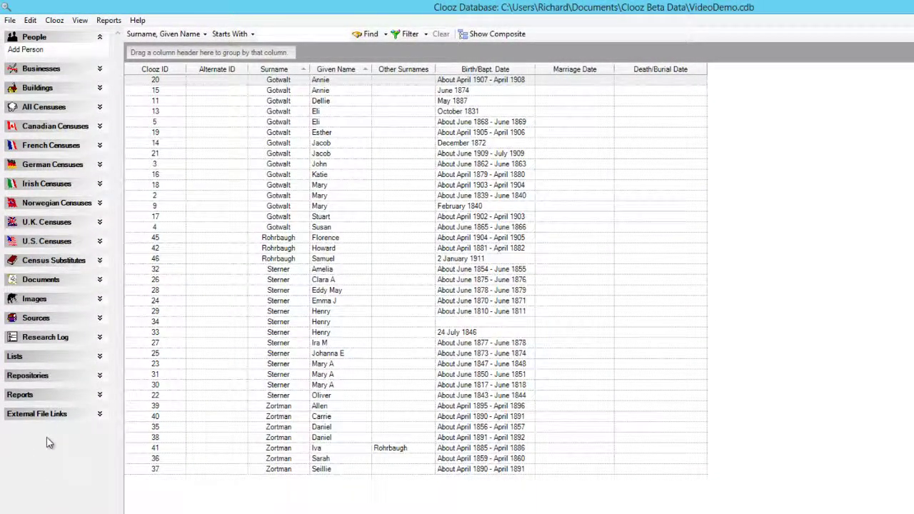
# View the list of external files linked to the database.
pyautogui.click(74, 416)
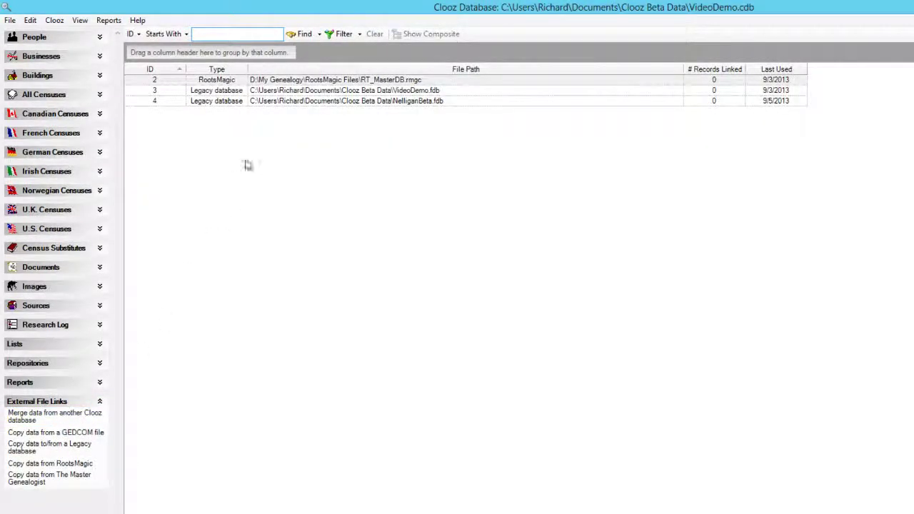
pyautogui.doubleClick(292, 80)
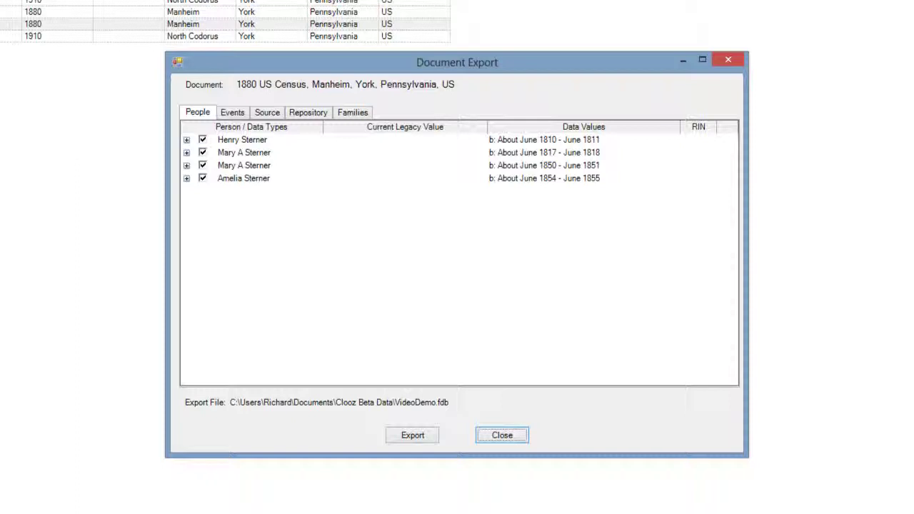
# Check which actions are available for the 1910 North Codorus census record.
pyautogui.click(76, 40)
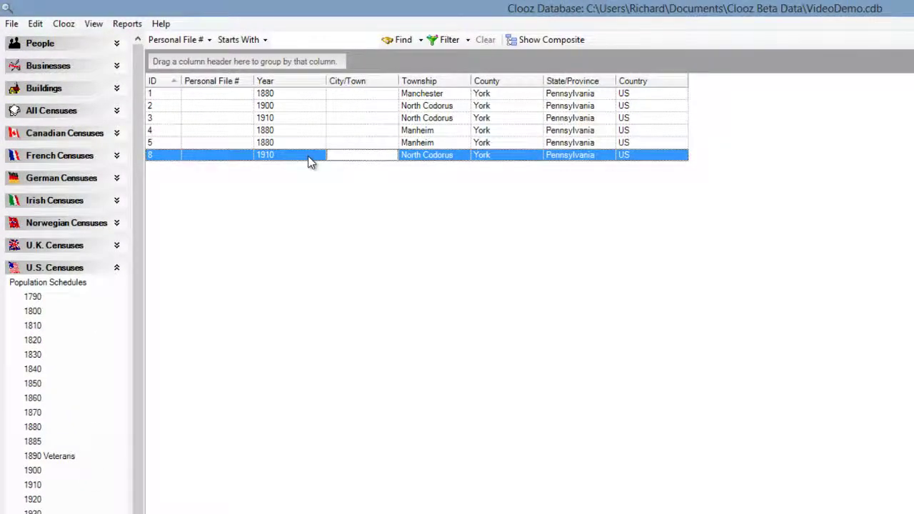
pyautogui.rightClick(308, 156)
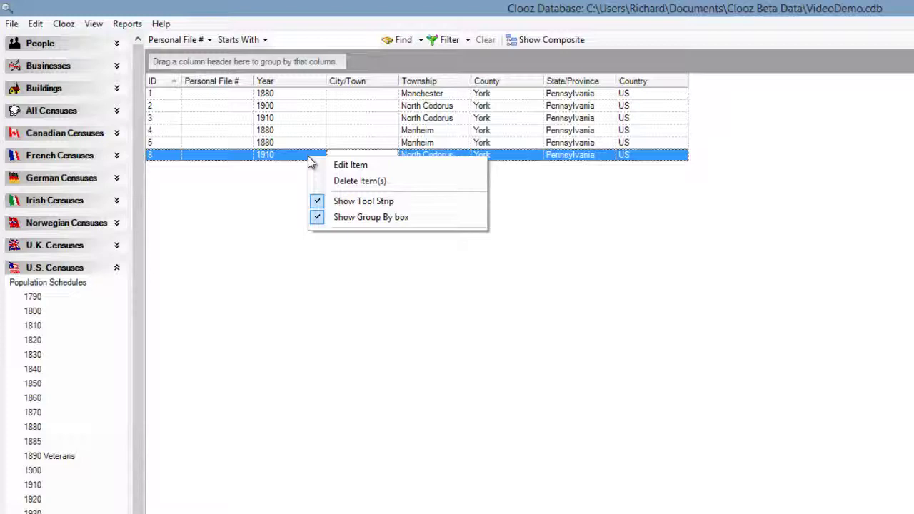
pyautogui.click(300, 155)
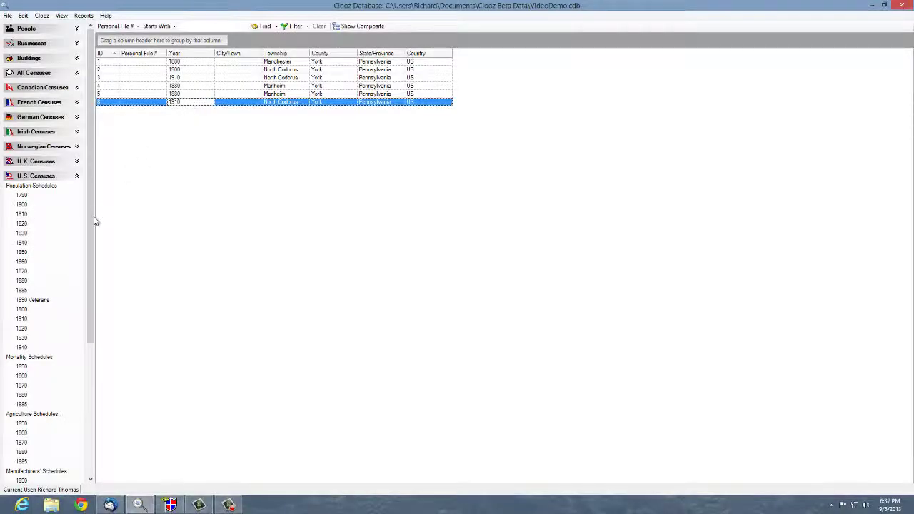
# Set the VideoDemo.fdb Legacy database as primary in the external file links.
pyautogui.moveTo(88, 293); pyautogui.dragTo(88, 374)
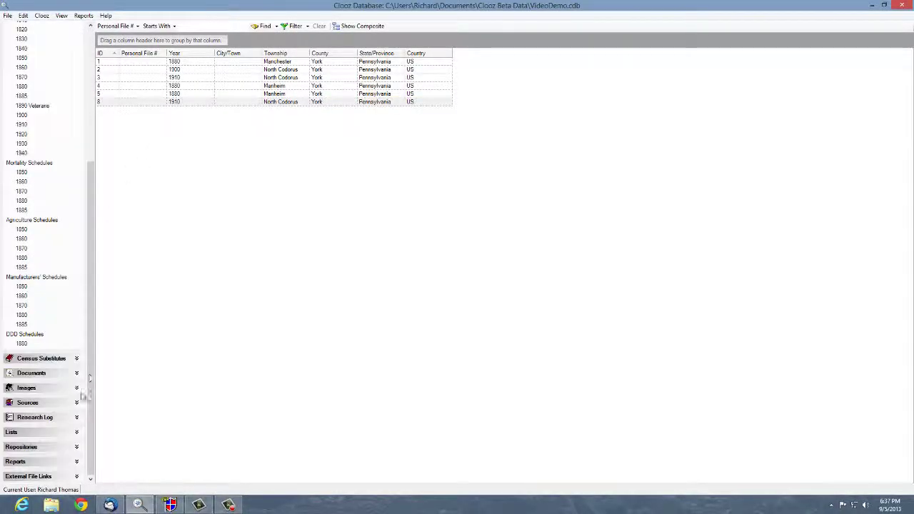
pyautogui.click(37, 478)
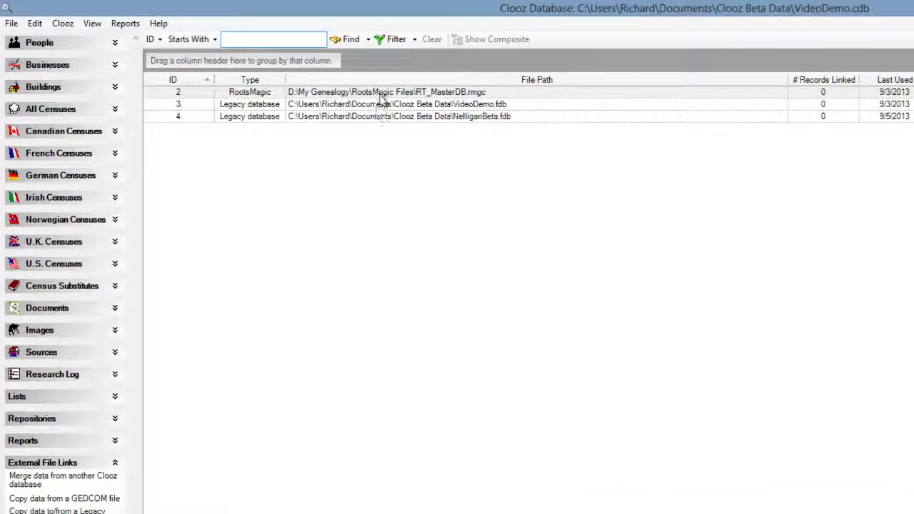
pyautogui.rightClick(380, 105)
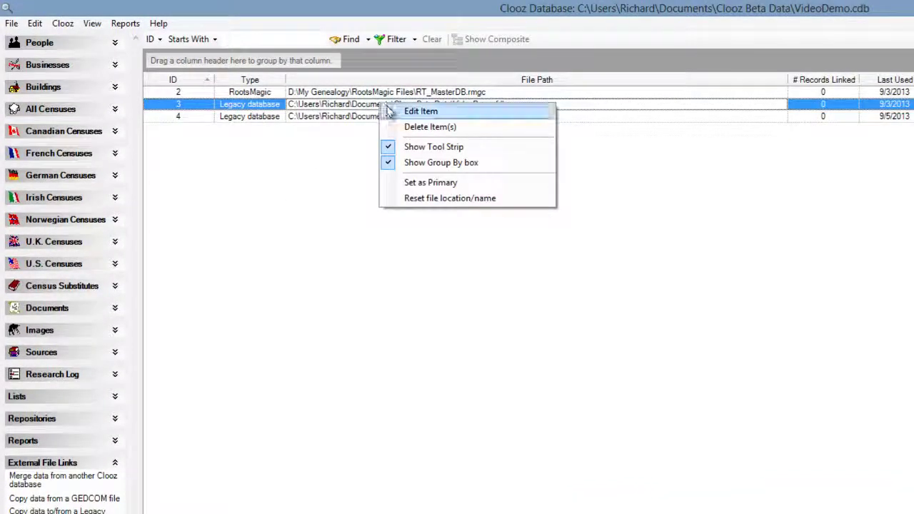
pyautogui.click(450, 184)
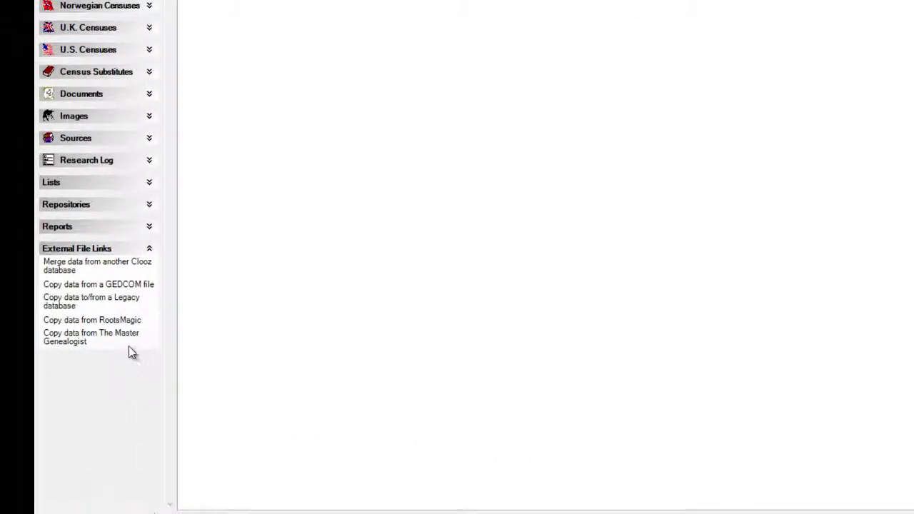
# Link the Legacy database VideoDemo.fdb from the Clooz Beta Data folder without transferring data, and set it as the primary external file.
pyautogui.click(123, 304)
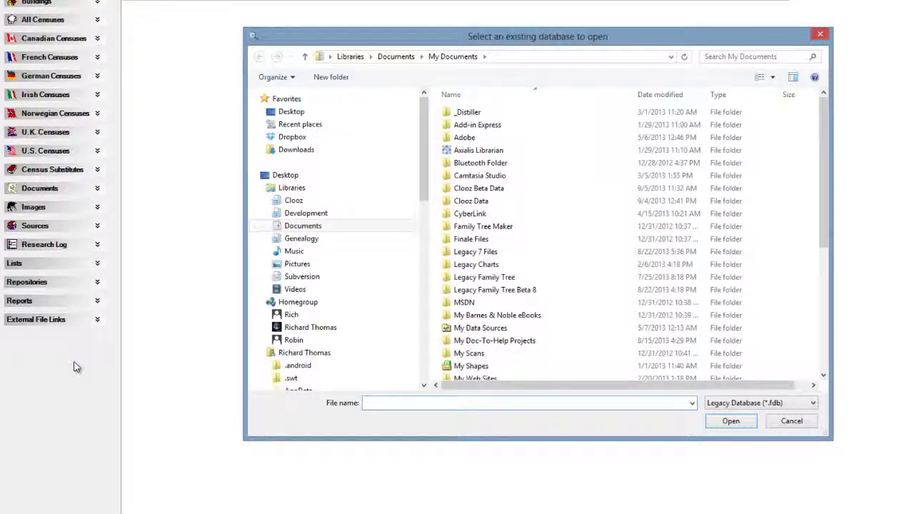
pyautogui.click(492, 193)
pyautogui.doubleClick(493, 192)
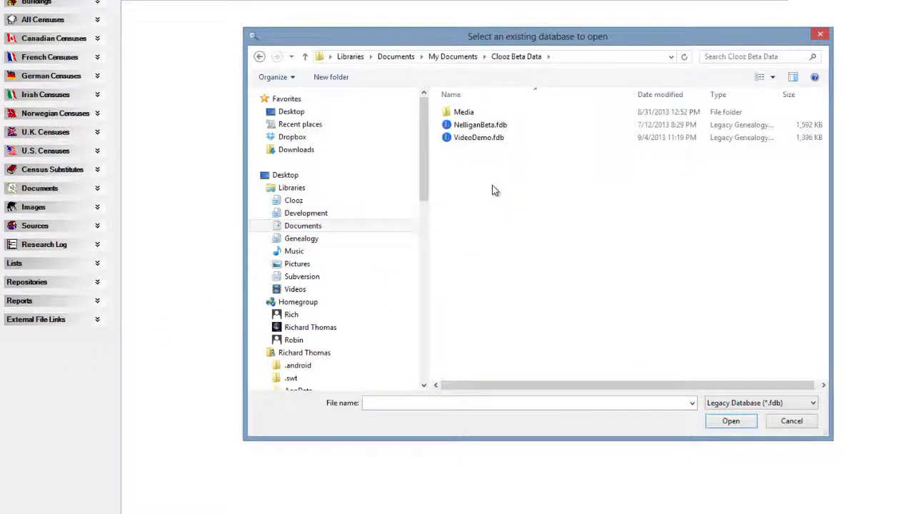
pyautogui.click(485, 143)
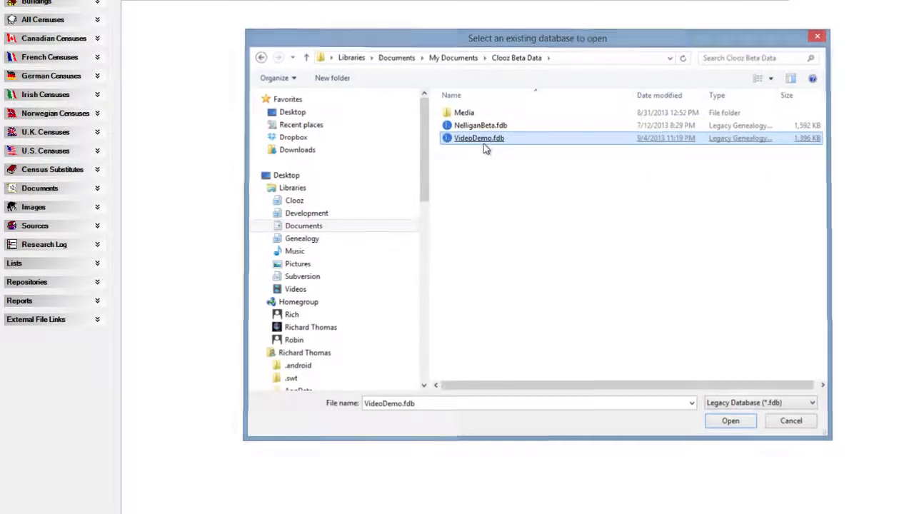
pyautogui.doubleClick(483, 144)
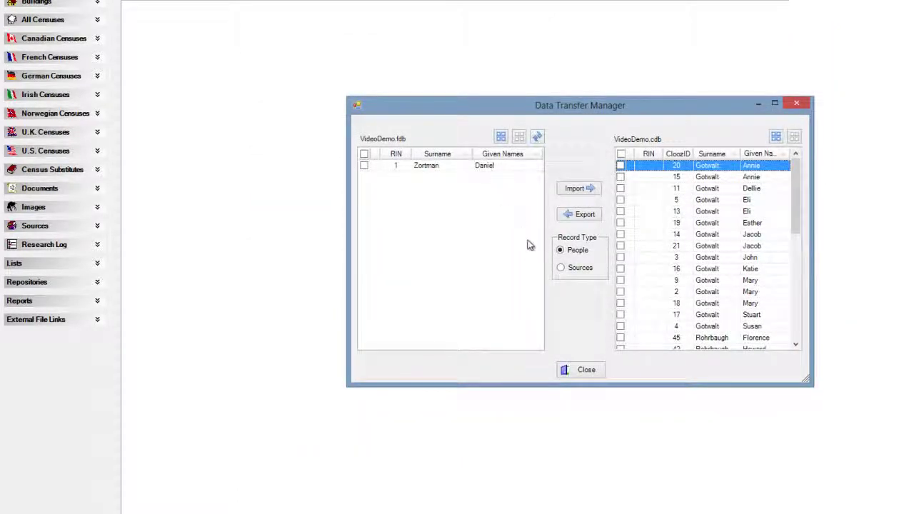
pyautogui.click(584, 377)
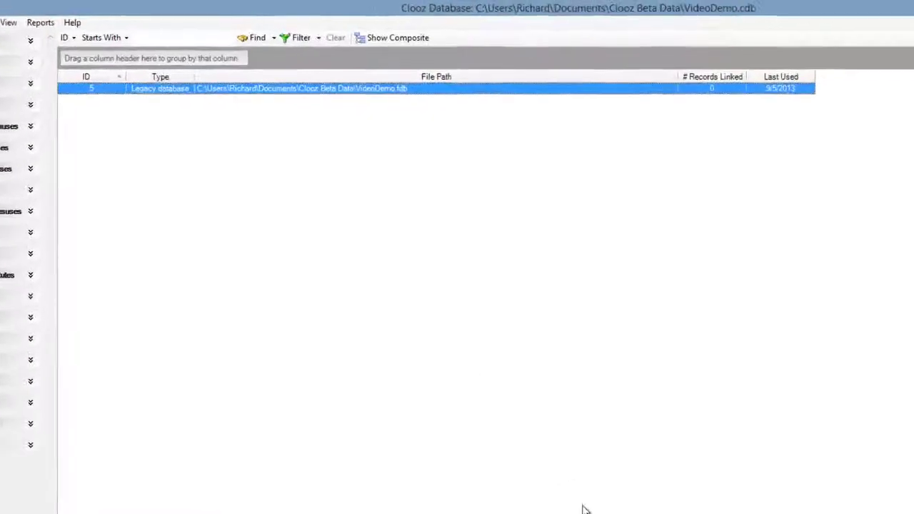
pyautogui.rightClick(437, 98)
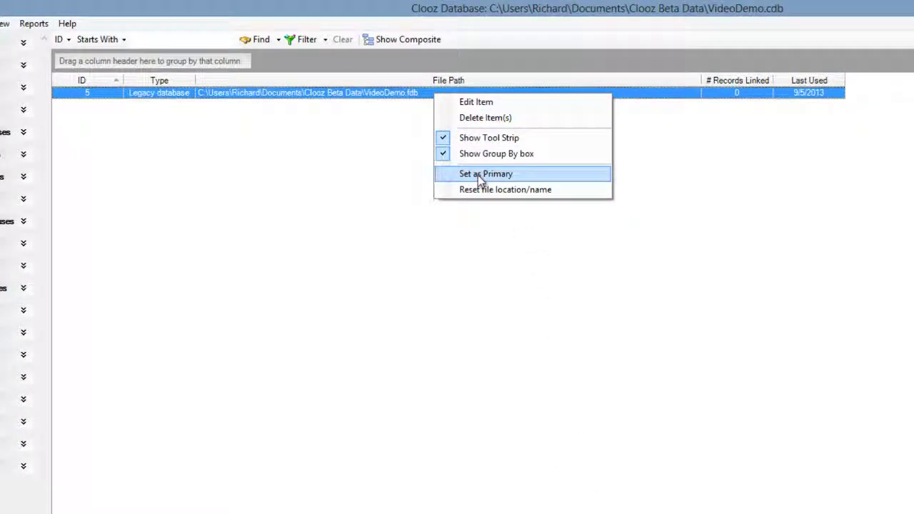
pyautogui.click(478, 175)
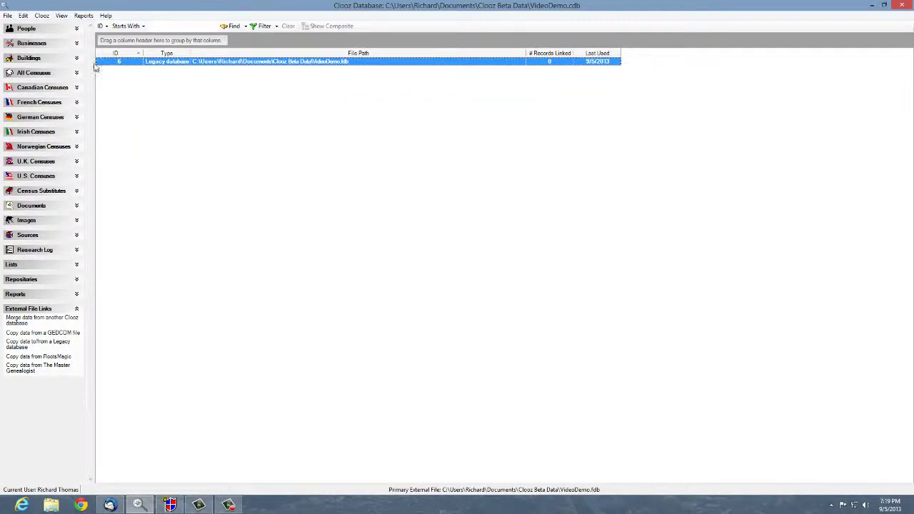
# Show the External ID (RIN) column in the people list.
pyautogui.click(35, 27)
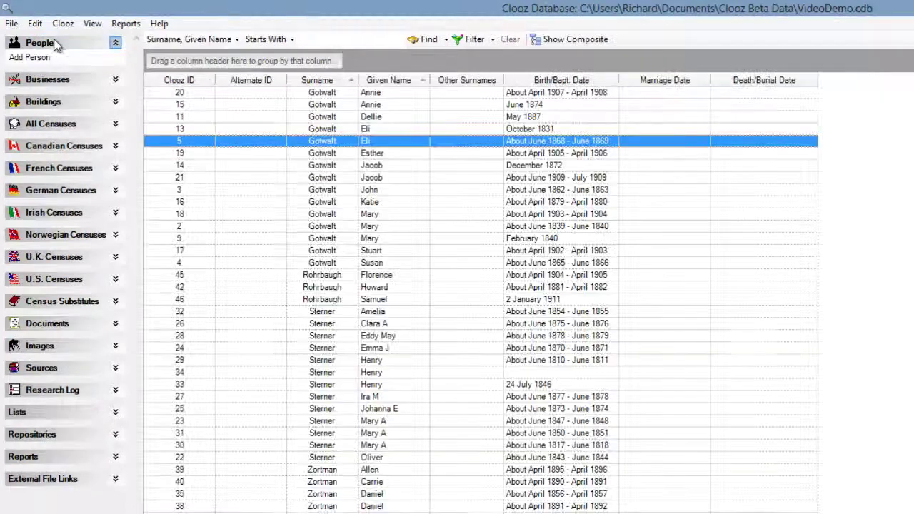
pyautogui.rightClick(301, 143)
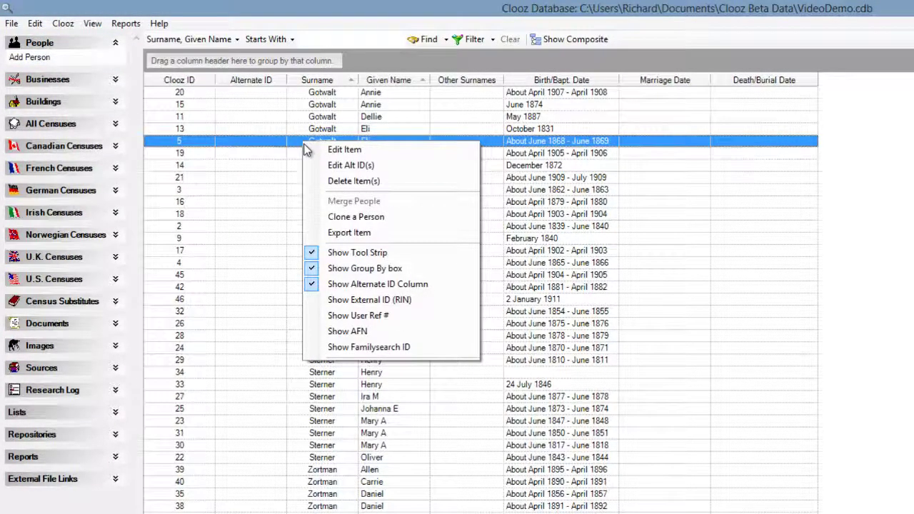
pyautogui.click(429, 301)
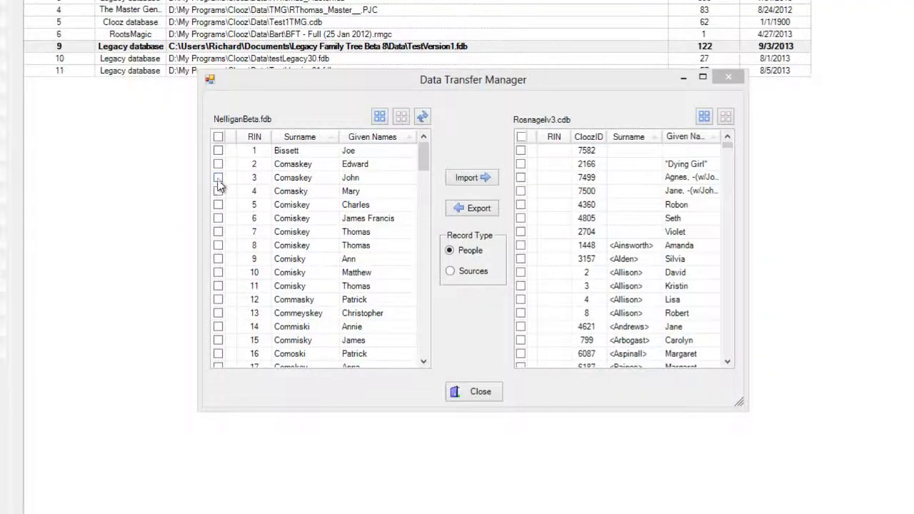
# Import the people with RIN 3, 4 and 5 from NelliganBeta.fdb into Rosnagelv3.cdb.
pyautogui.click(218, 178)
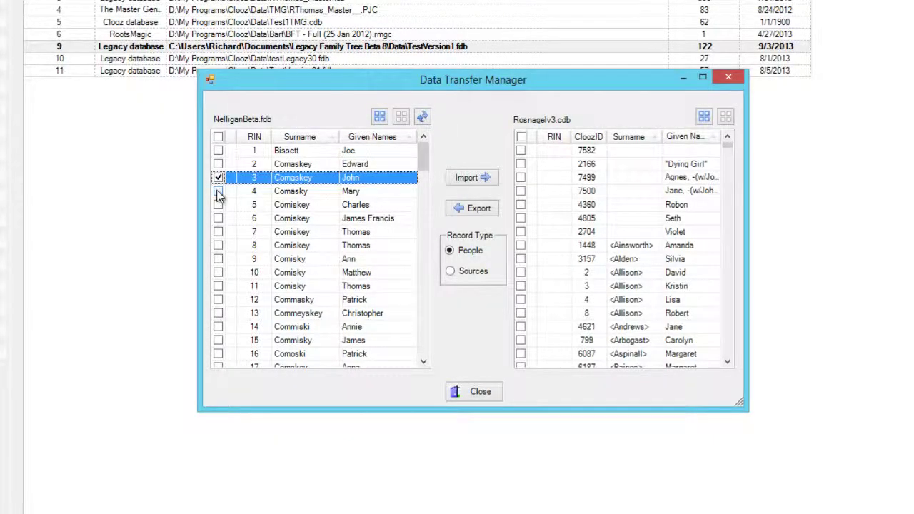
pyautogui.click(217, 191)
pyautogui.click(218, 205)
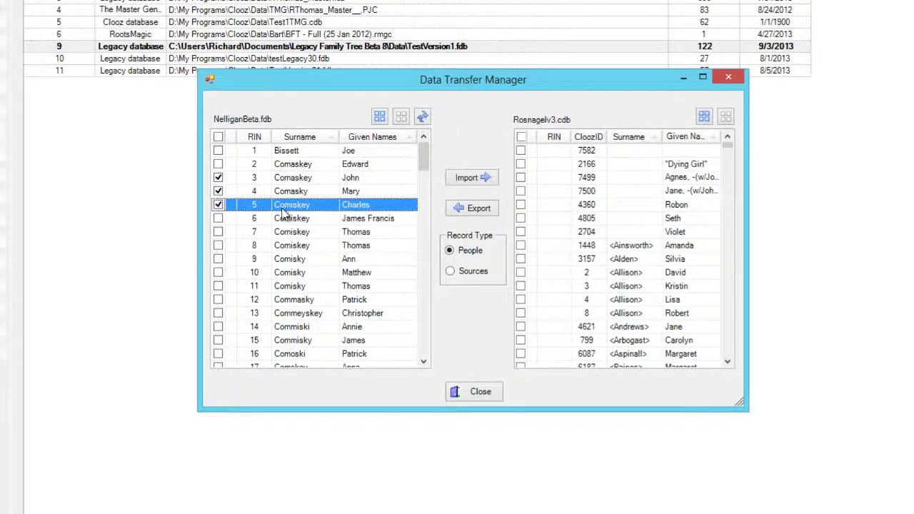
pyautogui.click(472, 178)
pyautogui.click(438, 298)
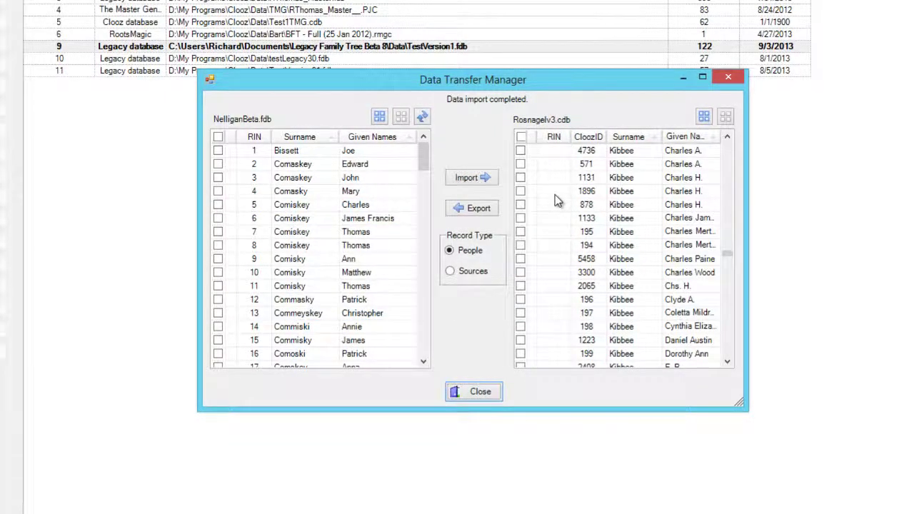
# Assign RIN 55 to the person with Clooz ID 1896 in Rosnagelv3.cdb.
pyautogui.click(555, 194)
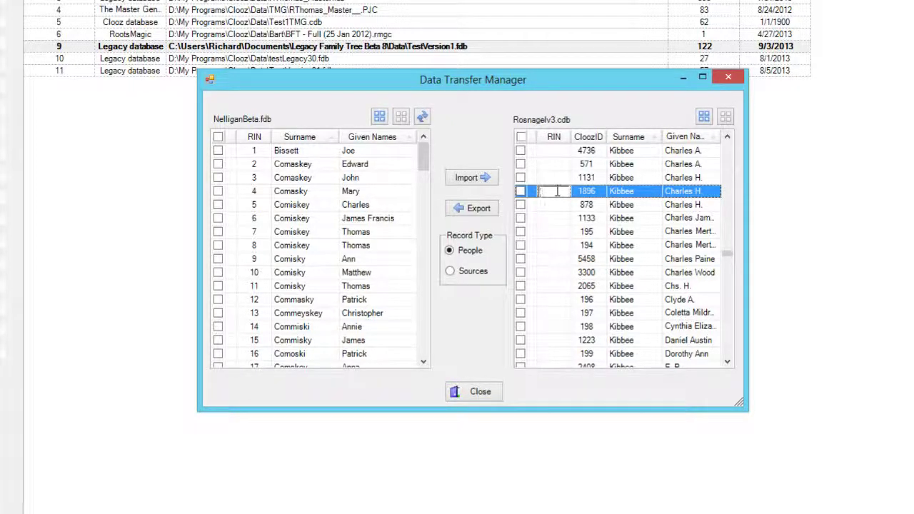
pyautogui.write('55')
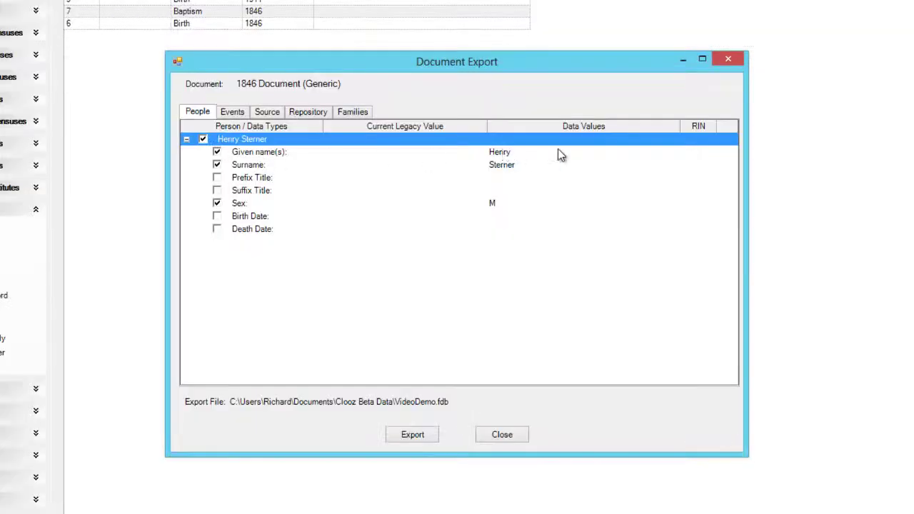
# Enter RIN 667 for the person in the export of the 1846 generic document.
pyautogui.click(693, 139)
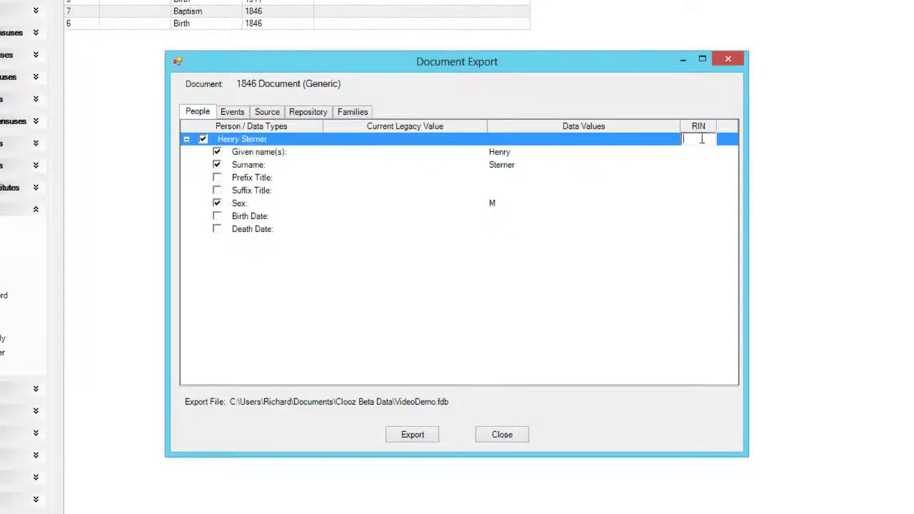
pyautogui.write('667')
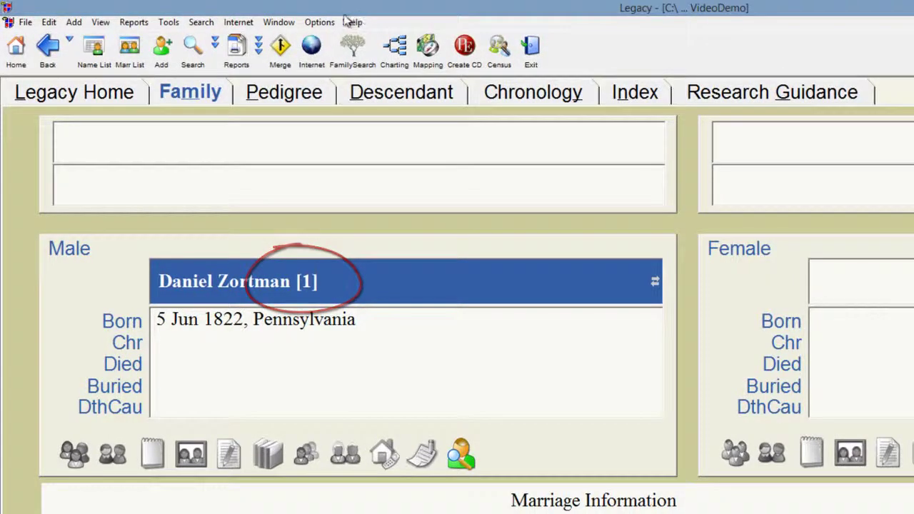
# In Legacy, open the Customize options and show the View settings.
pyautogui.click(326, 24)
pyautogui.click(335, 39)
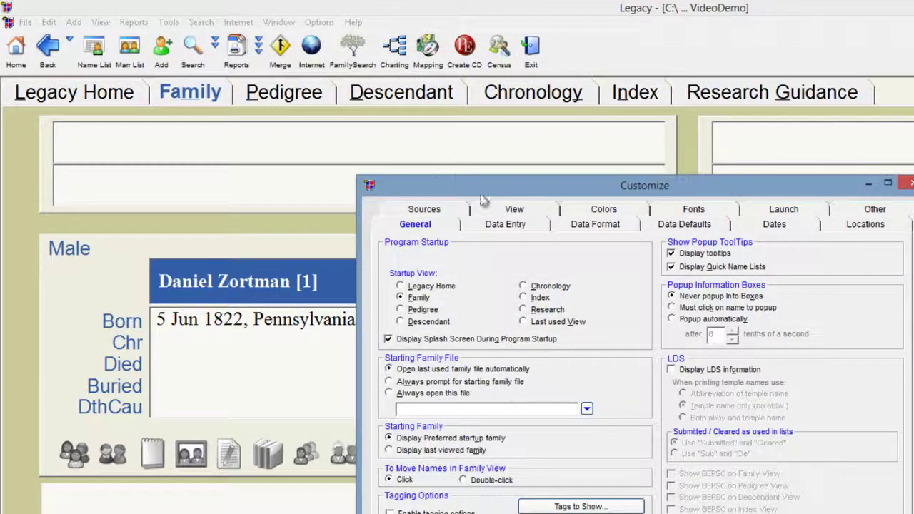
pyautogui.click(507, 210)
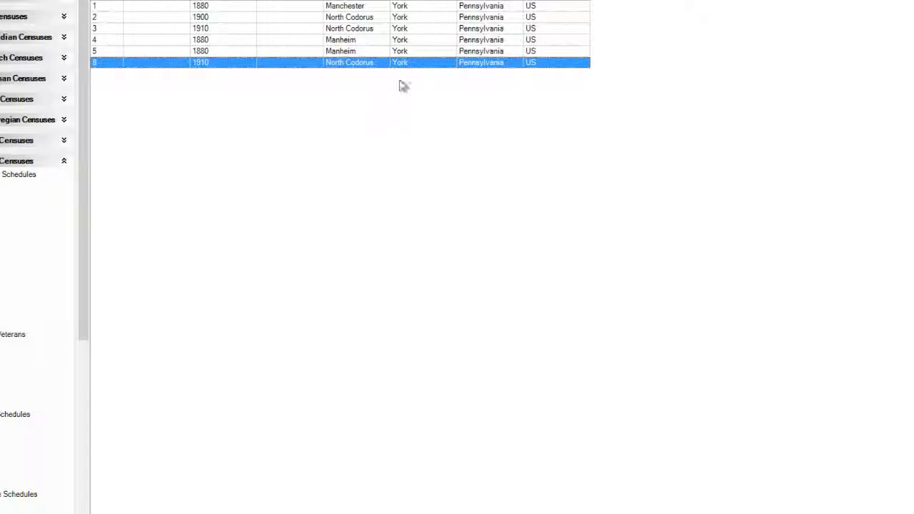
# Review the 1910 North Codorus census record, including the details of the person on line 61 and the full household list.
pyautogui.rightClick(408, 64)
pyautogui.click(442, 72)
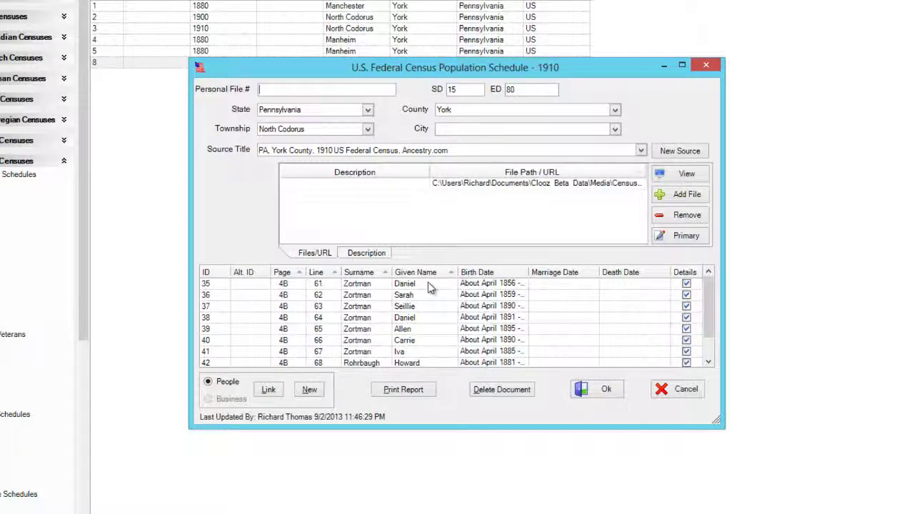
pyautogui.doubleClick(430, 287)
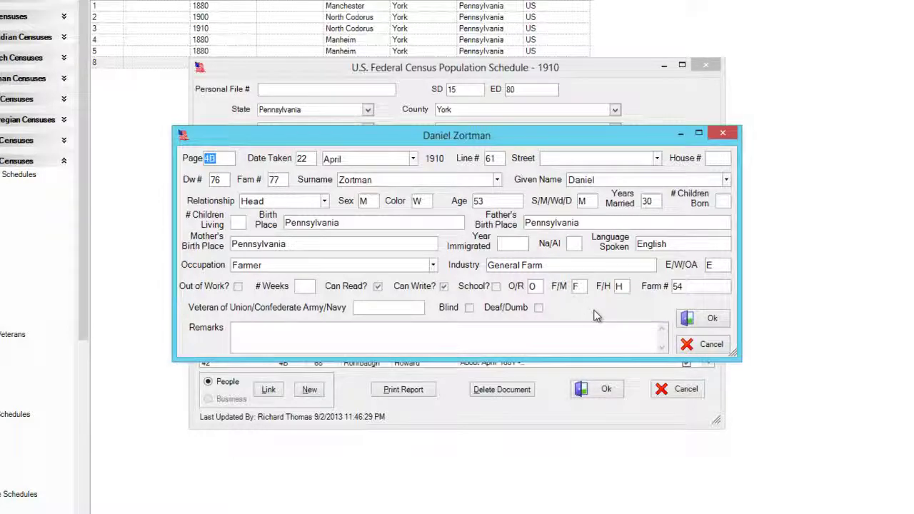
pyautogui.click(707, 345)
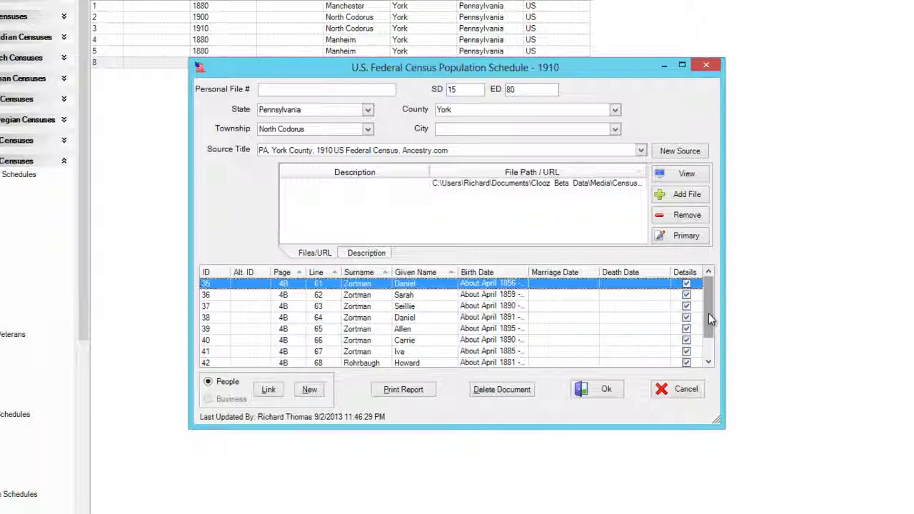
pyautogui.moveTo(708, 313); pyautogui.dragTo(708, 339)
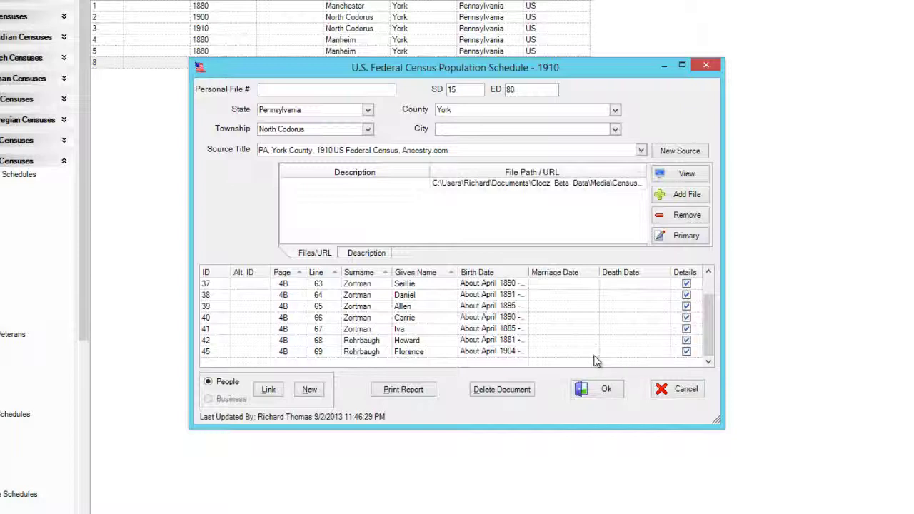
pyautogui.click(604, 389)
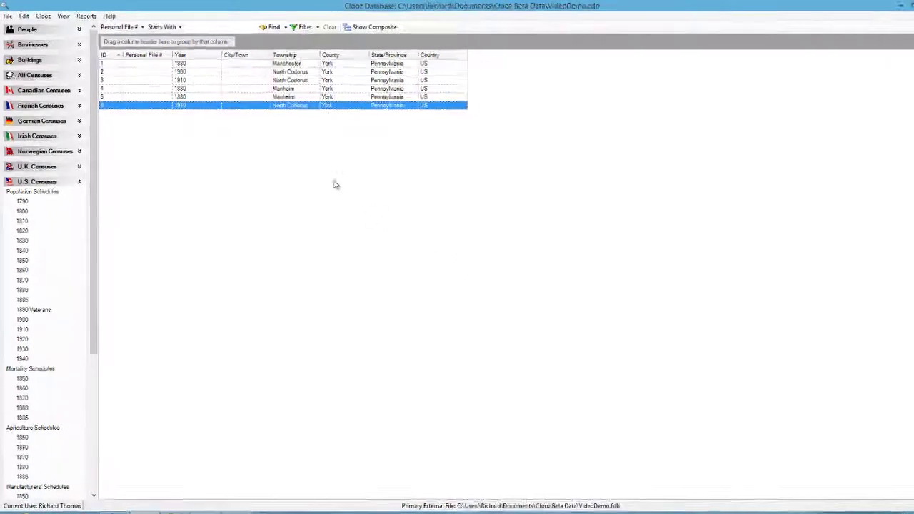
# Open the document export for the 1910 North Codorus census record with ID 8.
pyautogui.rightClick(319, 132)
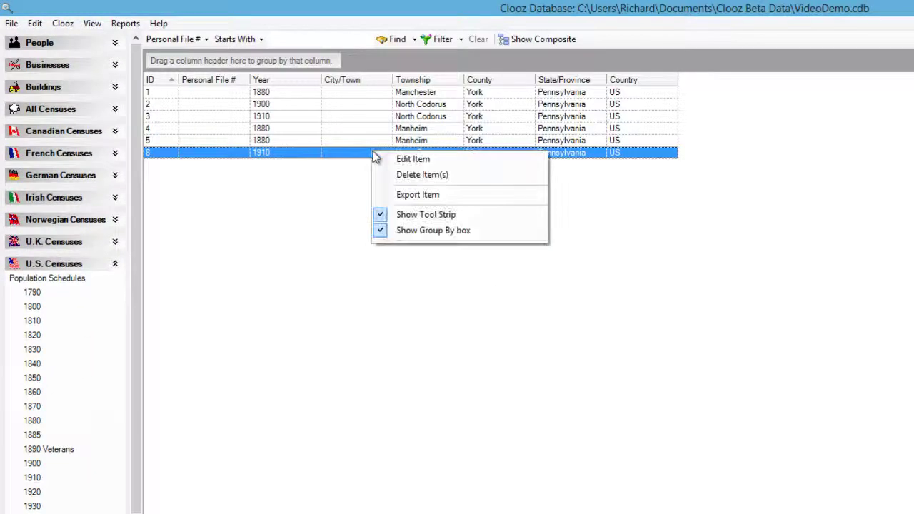
pyautogui.click(459, 200)
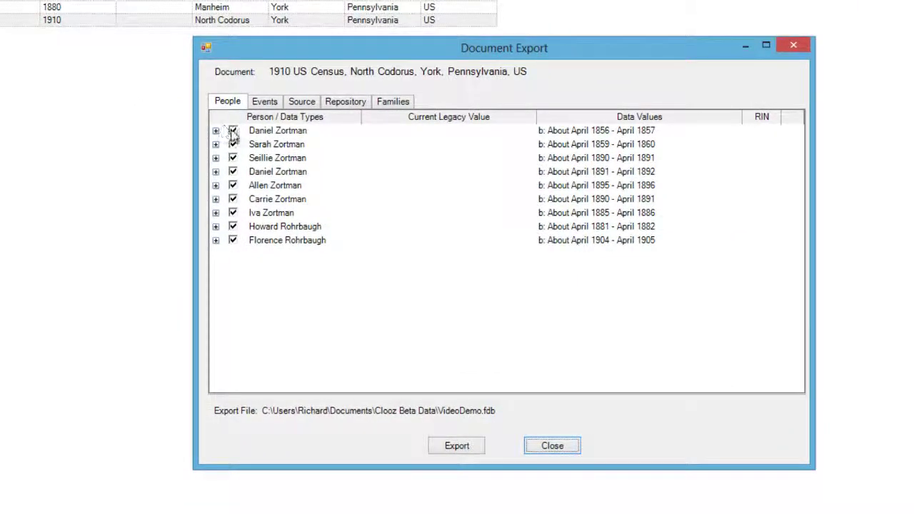
# Try excluding the first listed person and that person's birth date from the export, including each of them again.
pyautogui.click(234, 135)
pyautogui.click(233, 131)
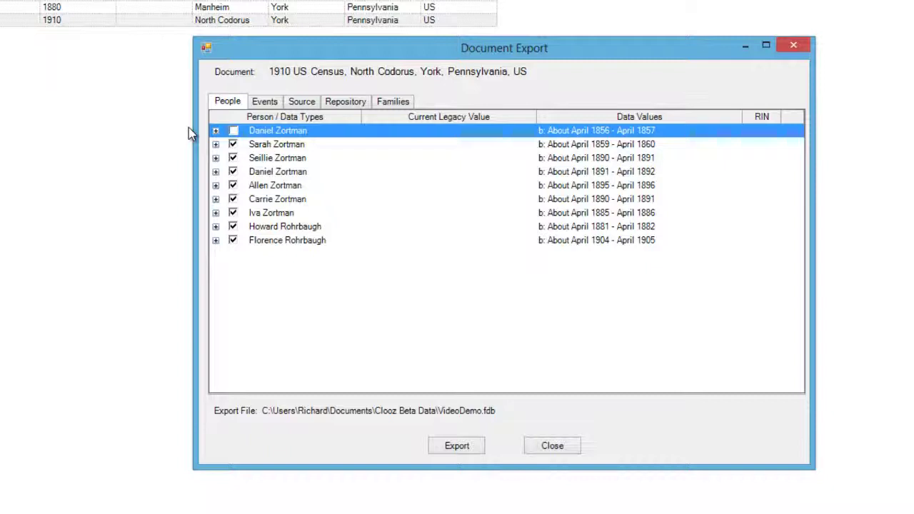
pyautogui.click(233, 132)
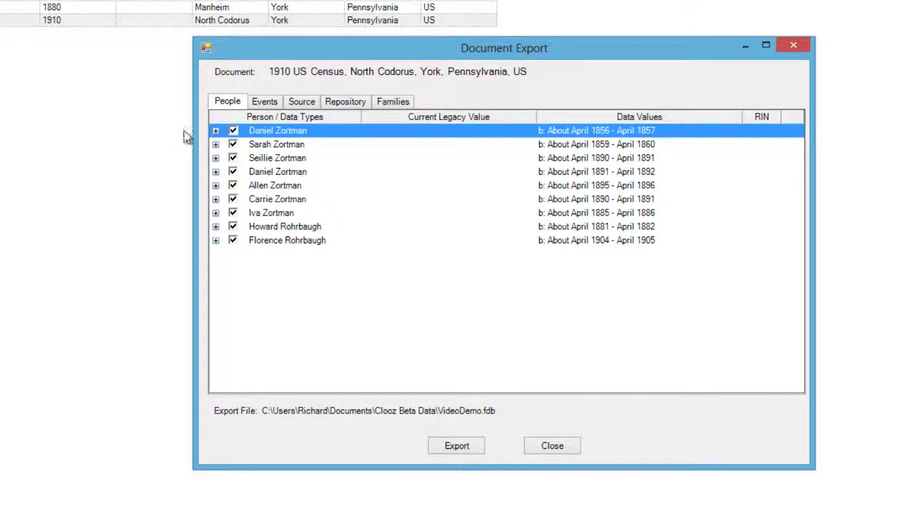
pyautogui.click(216, 131)
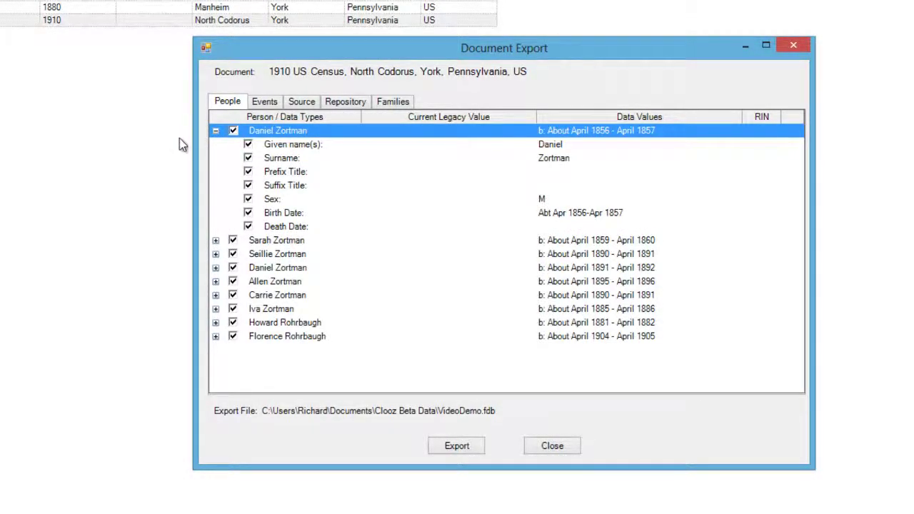
pyautogui.click(249, 214)
pyautogui.click(248, 216)
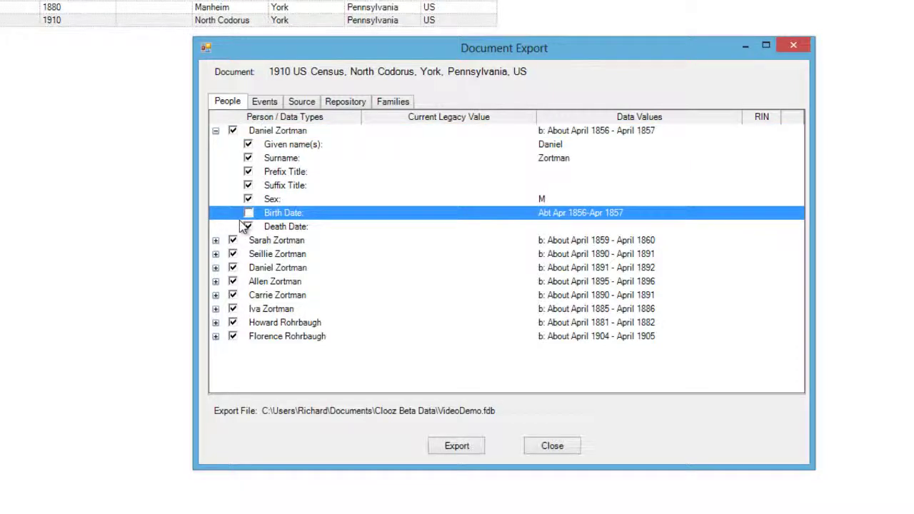
pyautogui.click(249, 213)
# Replace the second month in the first person's birth date with xxx and inspect the error on the collapsed entry.
pyautogui.click(626, 214)
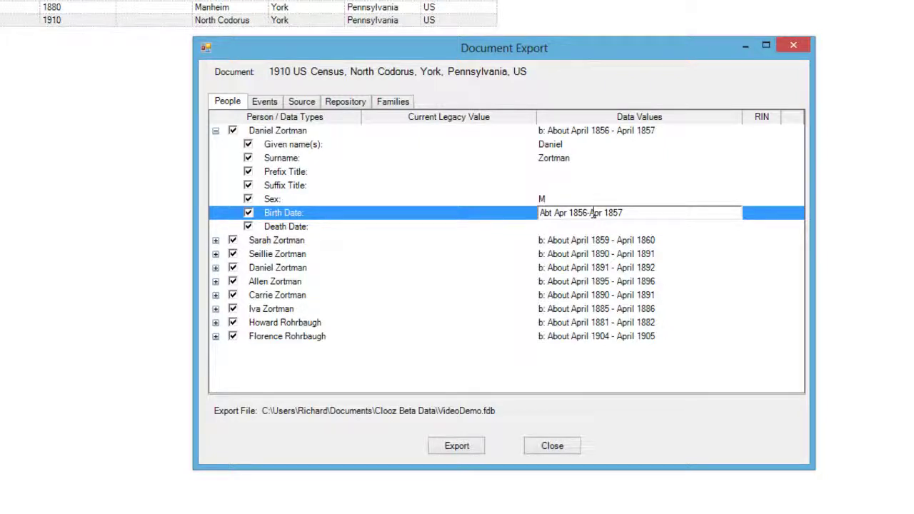
pyautogui.moveTo(589, 212); pyautogui.dragTo(603, 213)
pyautogui.write('xxx')
pyautogui.click(498, 226)
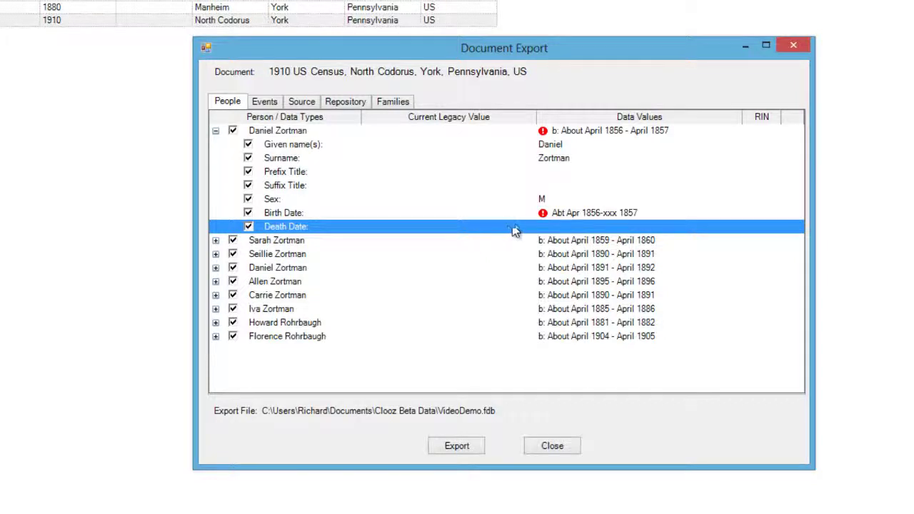
pyautogui.moveTo(555, 218)
pyautogui.click(215, 131)
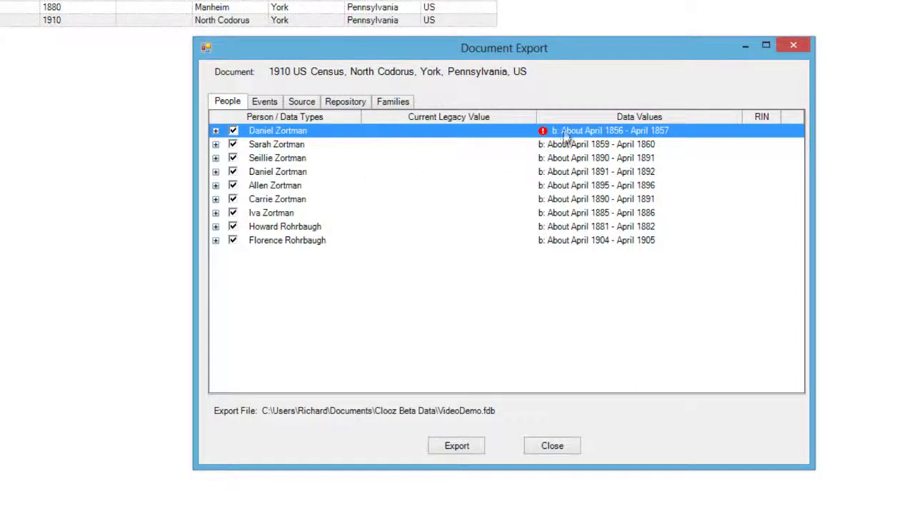
pyautogui.moveTo(566, 136)
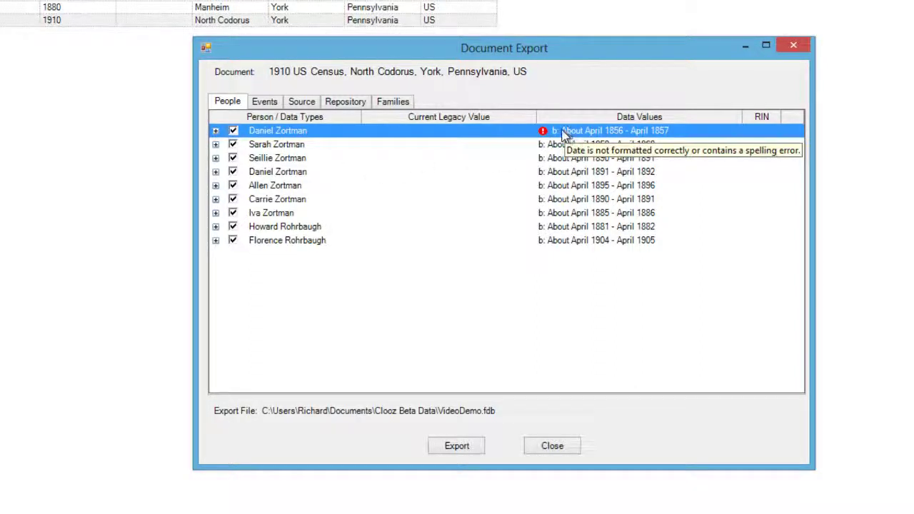
# Correct the second month of the first person's birth date to Apr and collapse the person's details.
pyautogui.click(216, 132)
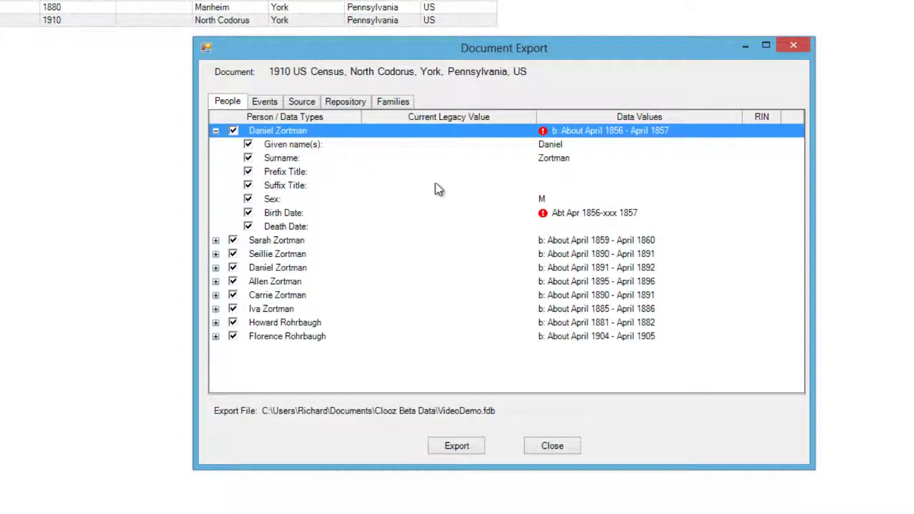
pyautogui.click(576, 217)
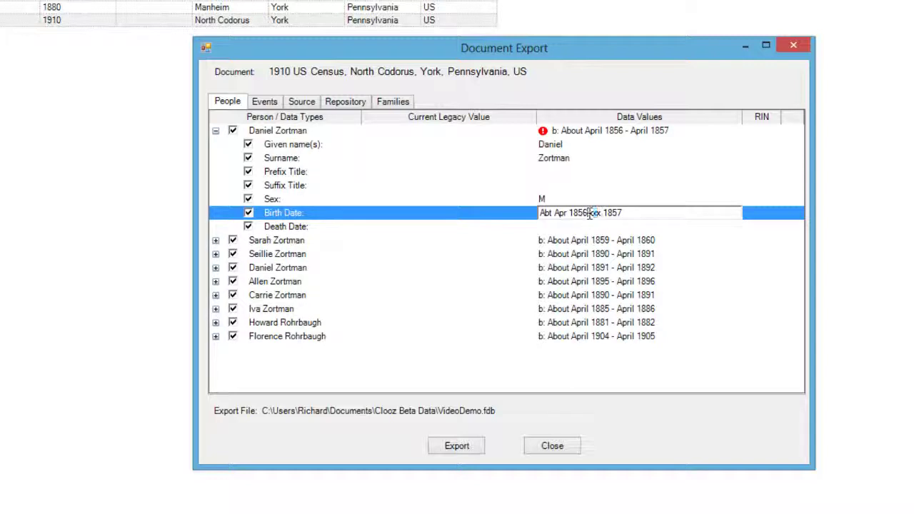
pyautogui.moveTo(586, 213); pyautogui.dragTo(597, 213)
pyautogui.press('BackSpace')
pyautogui.press('BackSpace')
pyautogui.write('-Apr')
pyautogui.click(524, 227)
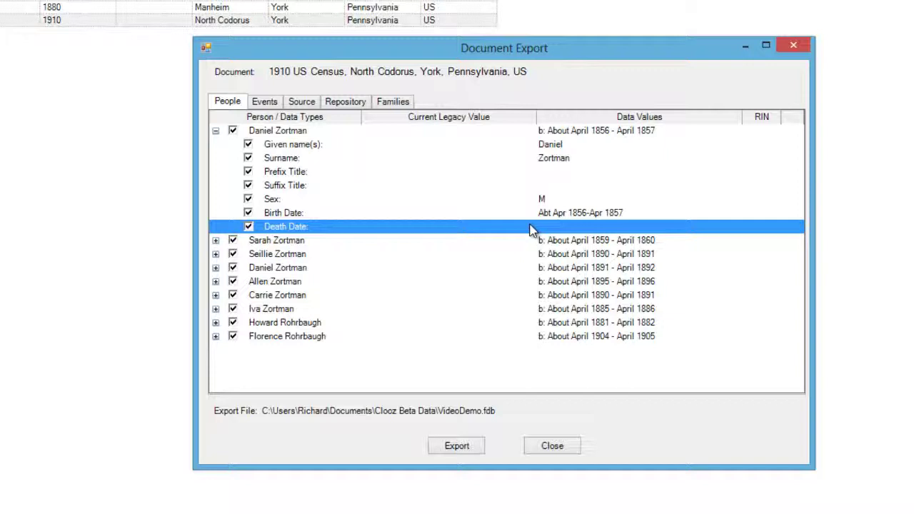
pyautogui.click(214, 131)
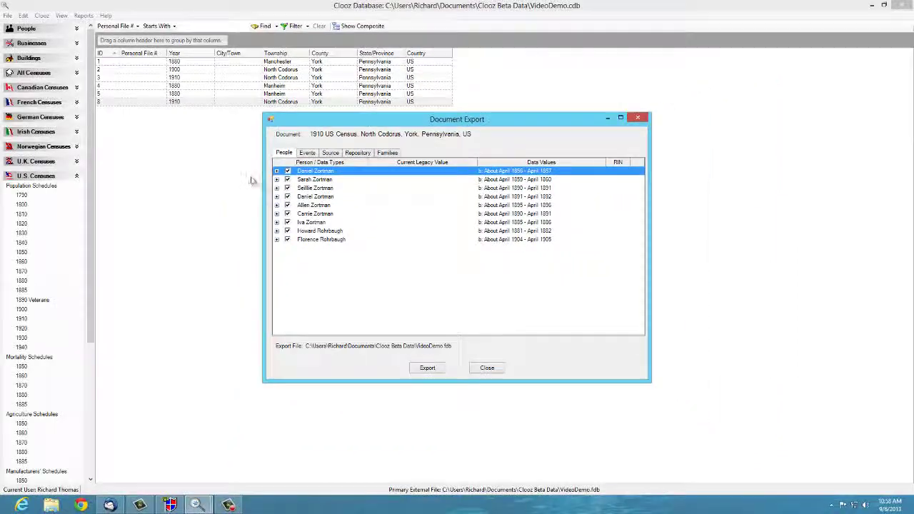
# Switch to Legacy to look up the RIN of the displayed person, and return to the Clooz document export.
pyautogui.click(170, 504)
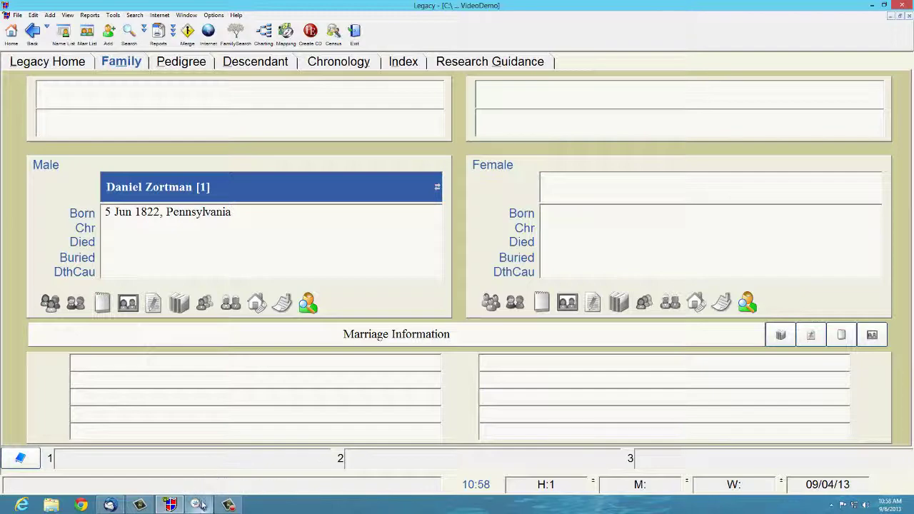
pyautogui.moveTo(200, 505)
pyautogui.moveTo(250, 471)
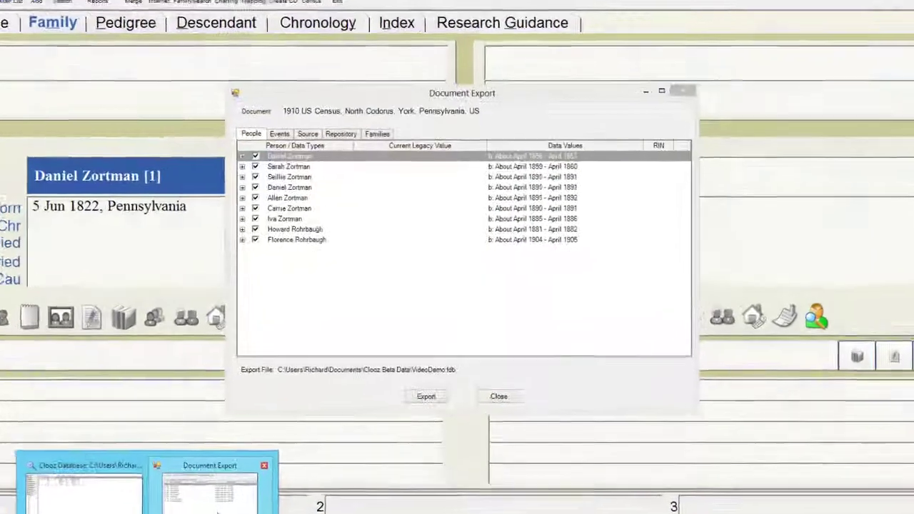
pyautogui.click(214, 499)
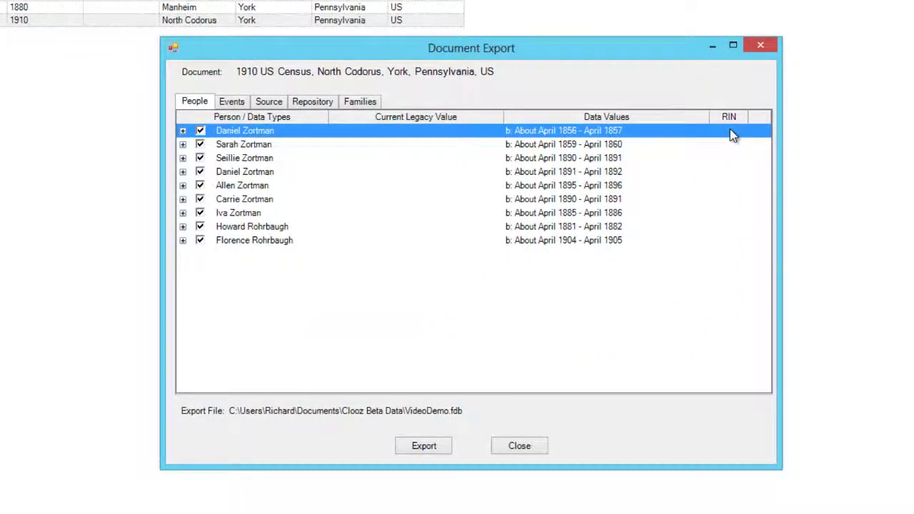
# Assign RIN 1 to the first person to compare the current Legacy values with the census data.
pyautogui.click(730, 131)
pyautogui.write('1')
pyautogui.click(478, 151)
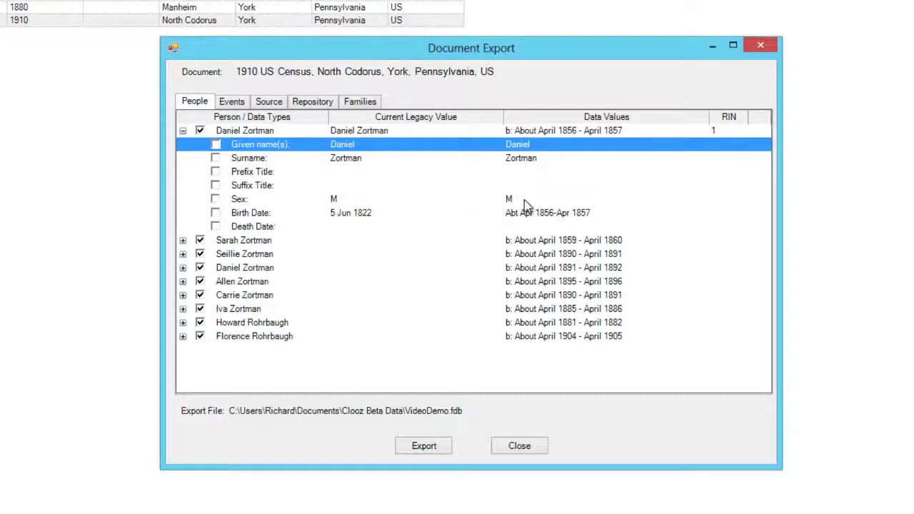
# Clear the first person's RIN and collapse the person's details.
pyautogui.click(723, 132)
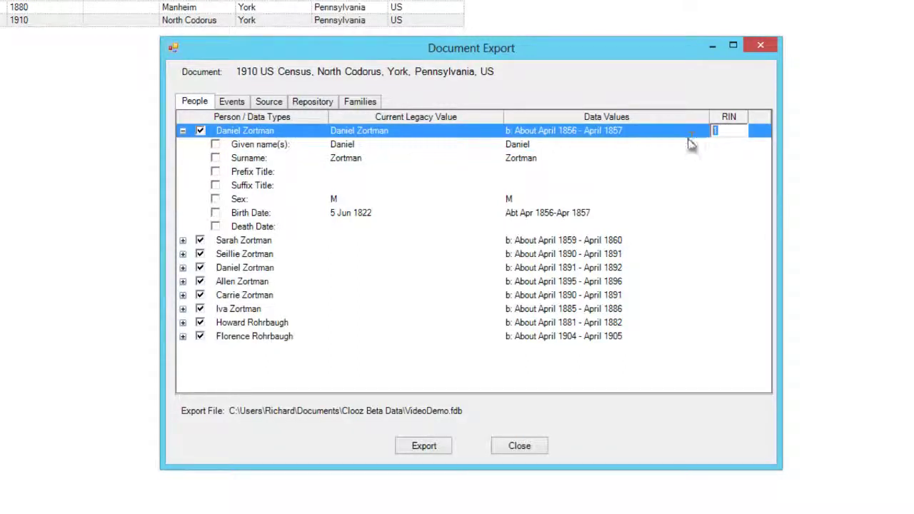
pyautogui.press('BackSpace')
pyautogui.click(641, 145)
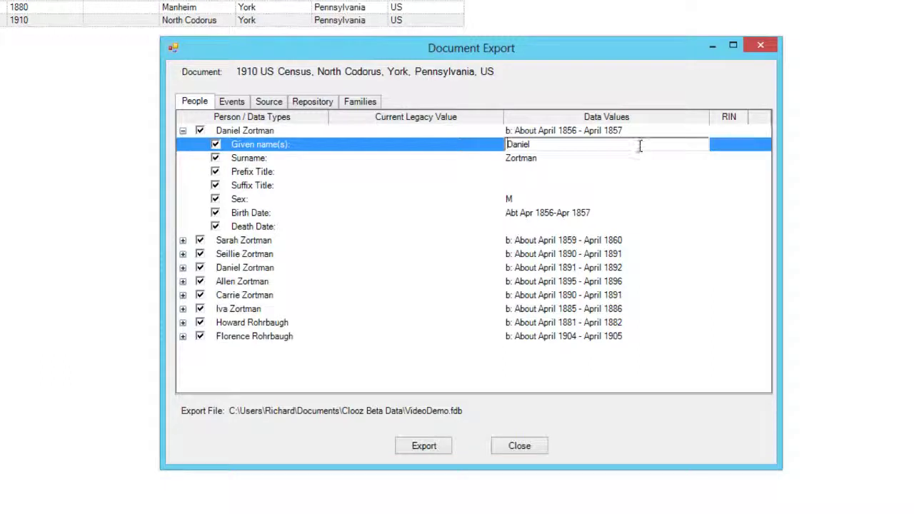
pyautogui.click(464, 164)
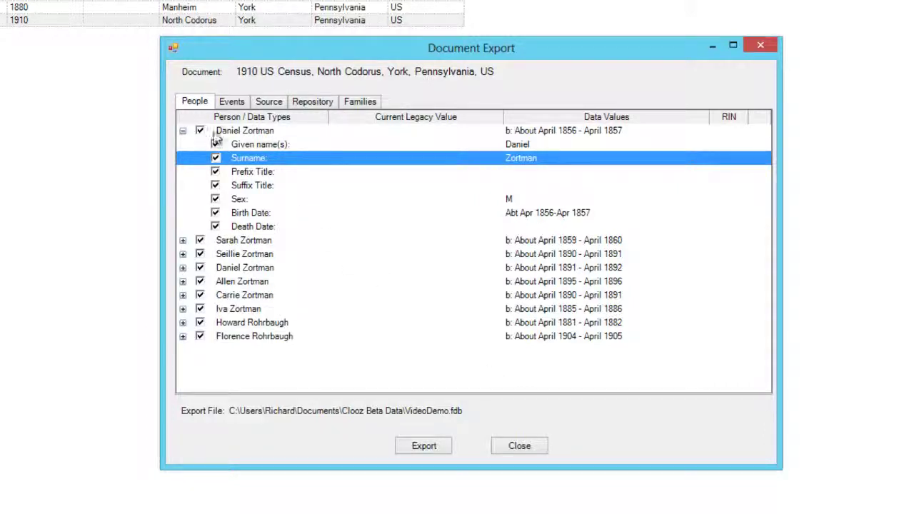
pyautogui.click(182, 131)
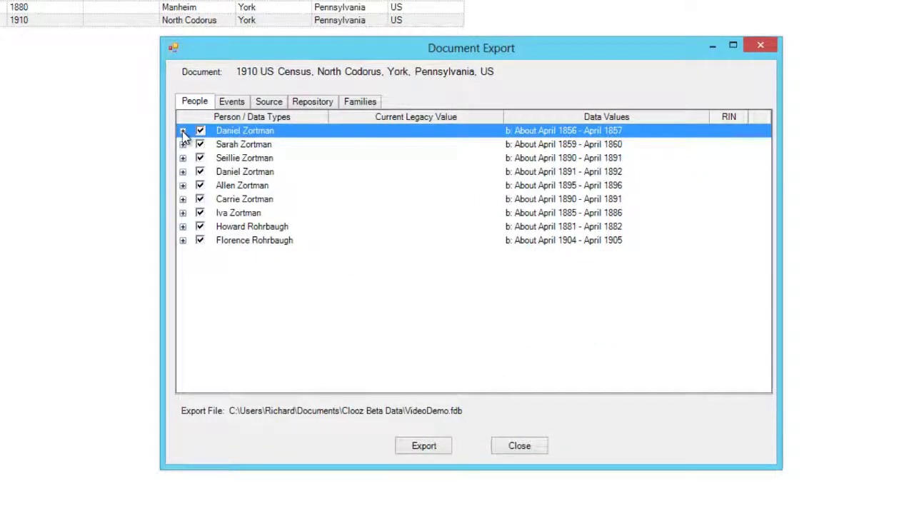